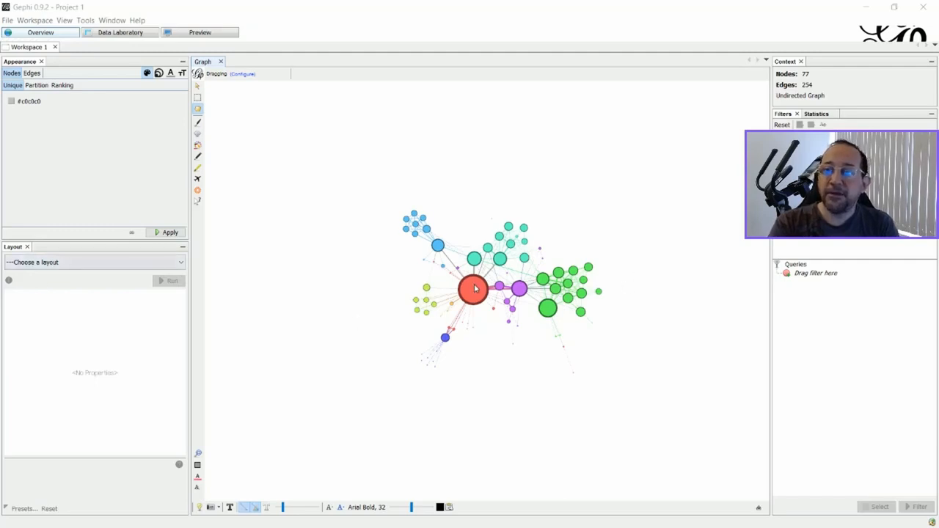
Install the Polygon Shaped Nodes plugin from the available plugins, accepting the unsigned plugin, and restart the application.
click(85, 20)
click(102, 34)
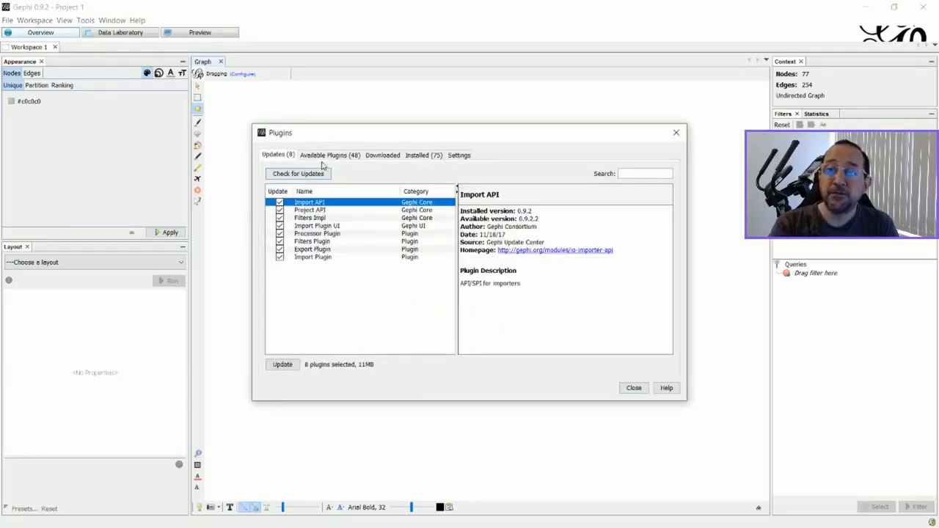
click(323, 157)
scroll(312, 310, down, 4)
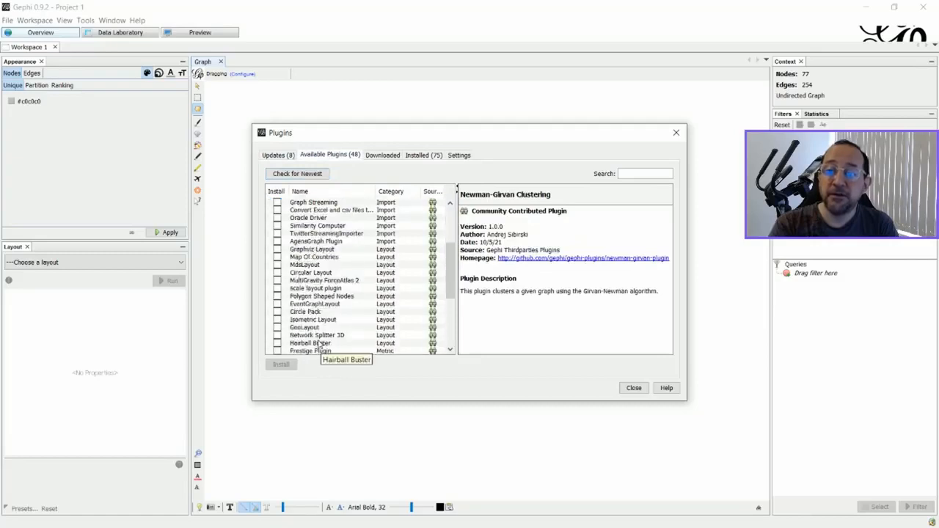
click(277, 296)
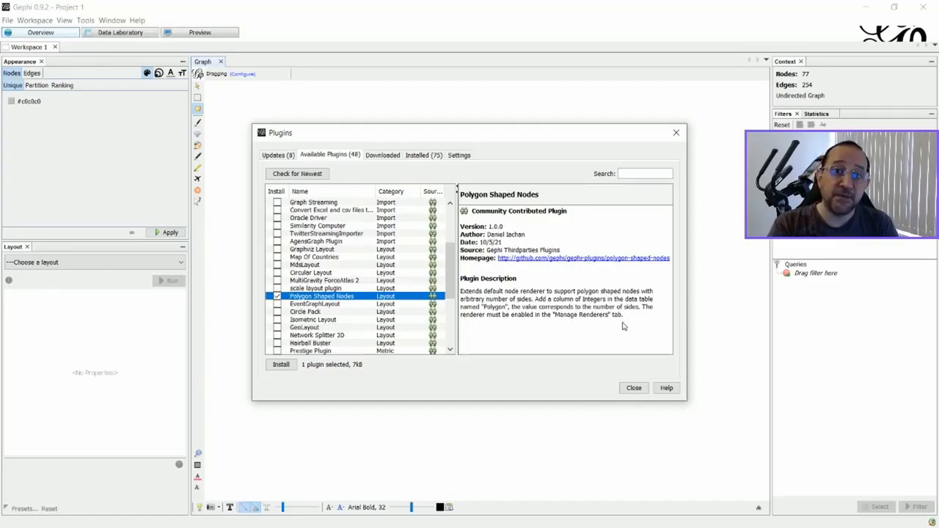
click(281, 364)
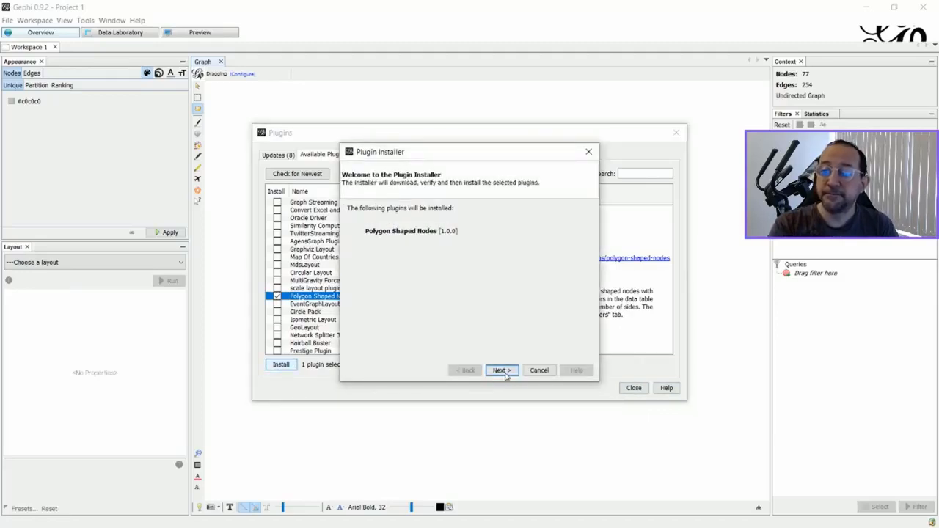
click(503, 371)
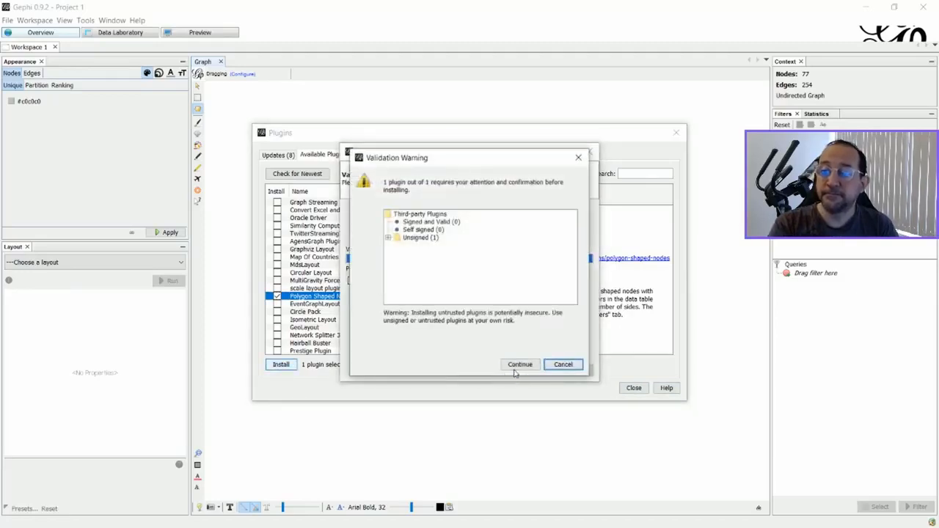
click(515, 371)
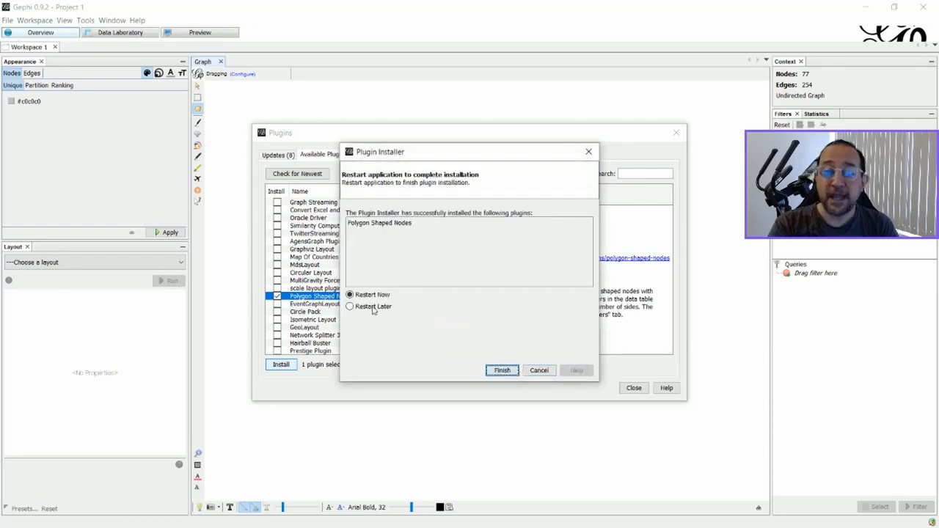
click(502, 371)
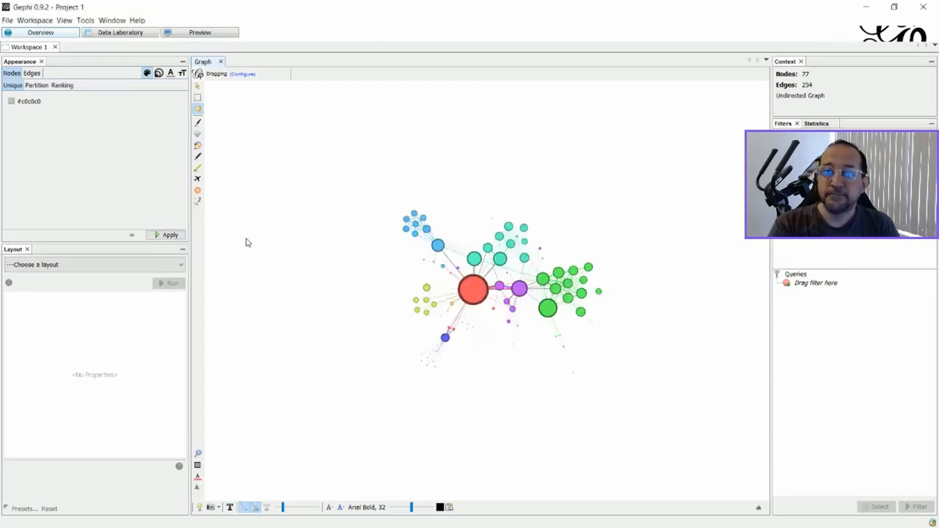
Add an Integer column titled "polygon" to the nodes table in the Data Laboratory.
click(109, 33)
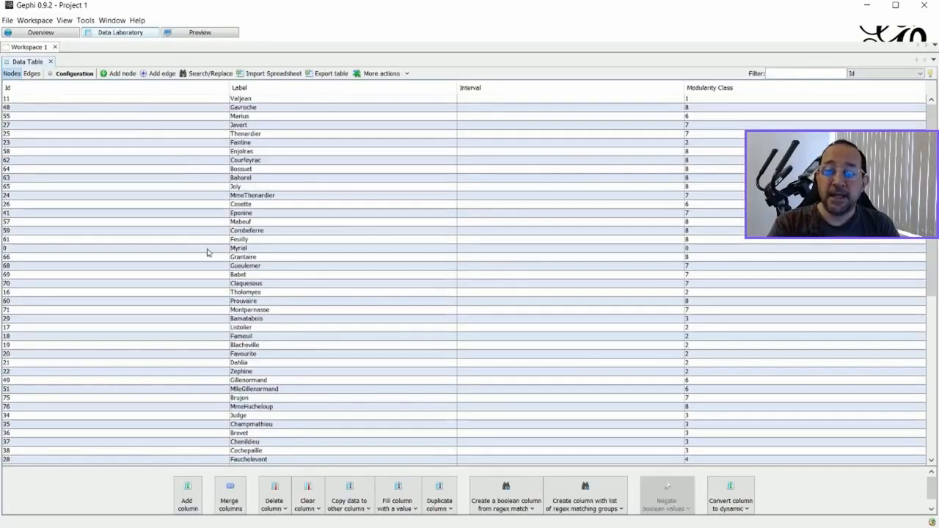
click(188, 502)
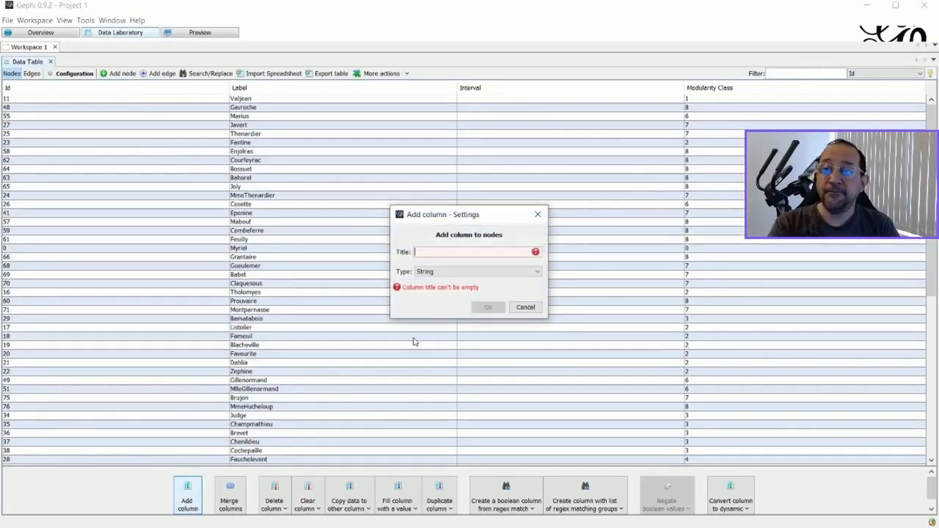
click(469, 274)
click(457, 289)
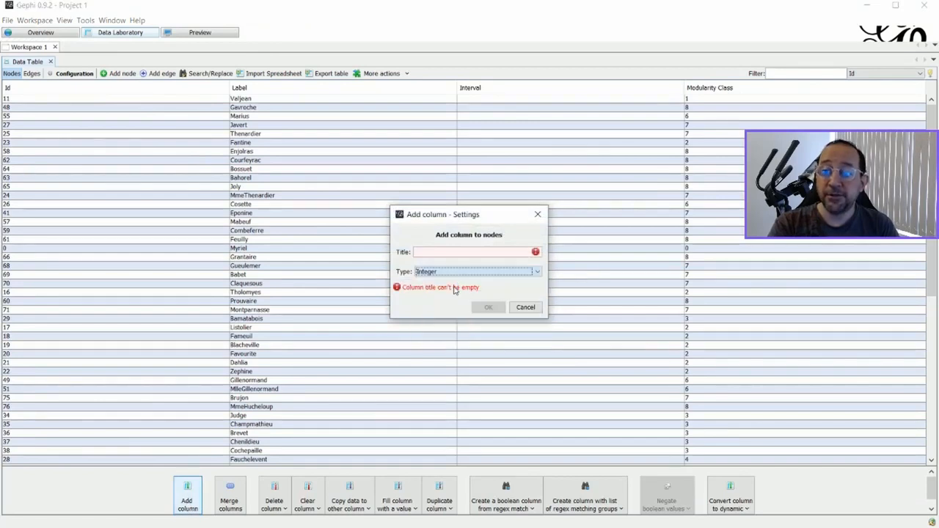
click(435, 251)
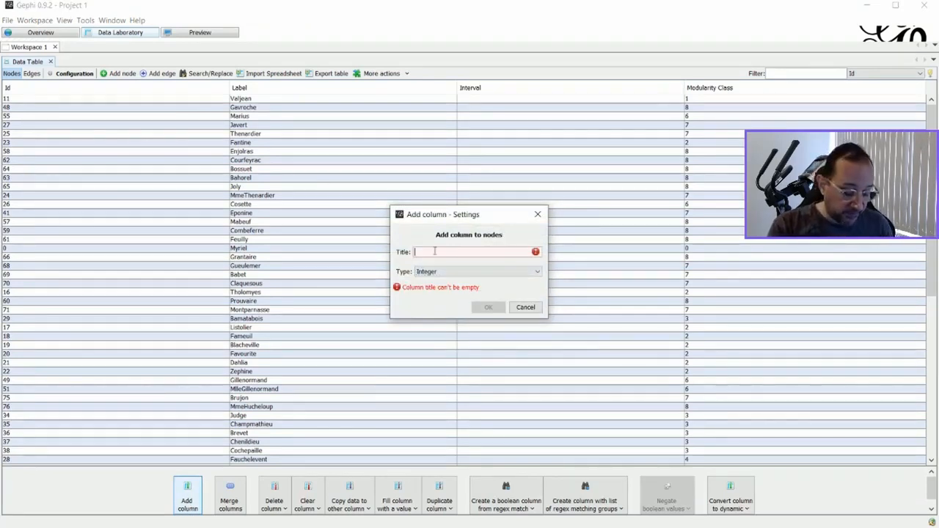
text(poly)
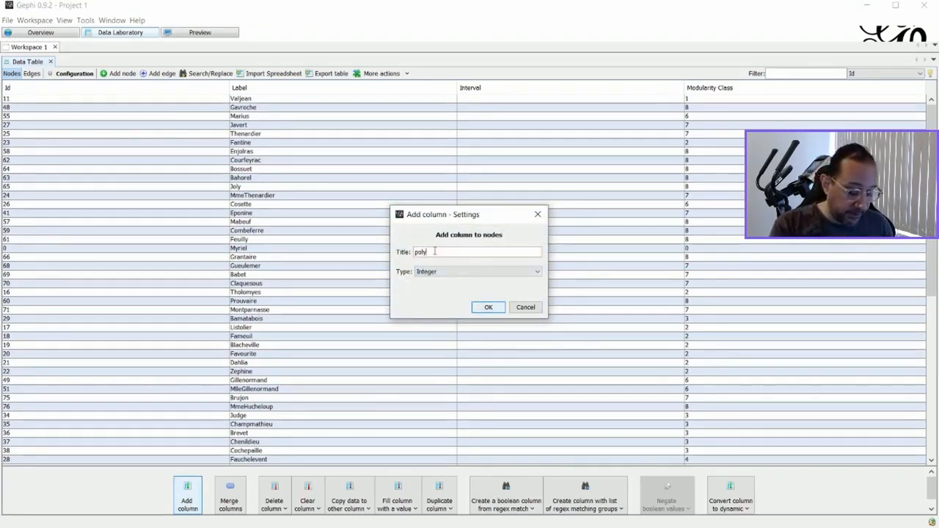
text(gon)
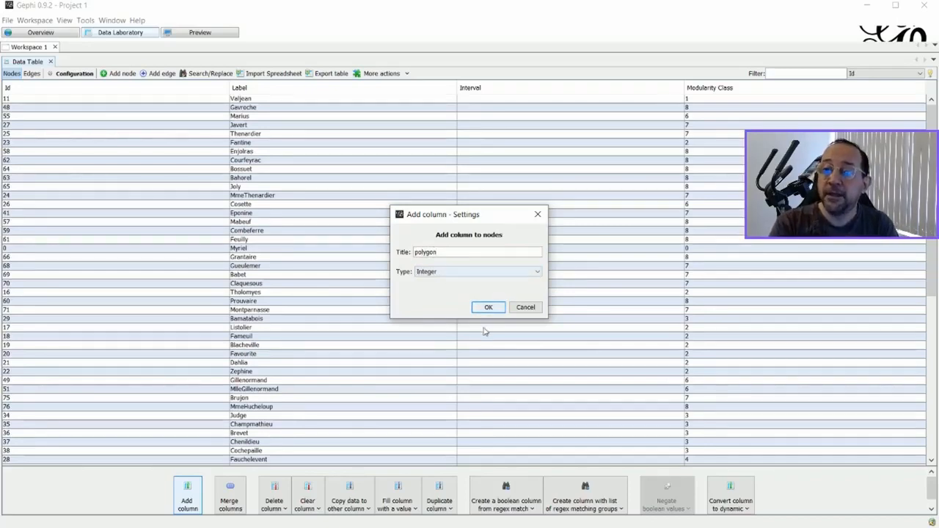
click(488, 308)
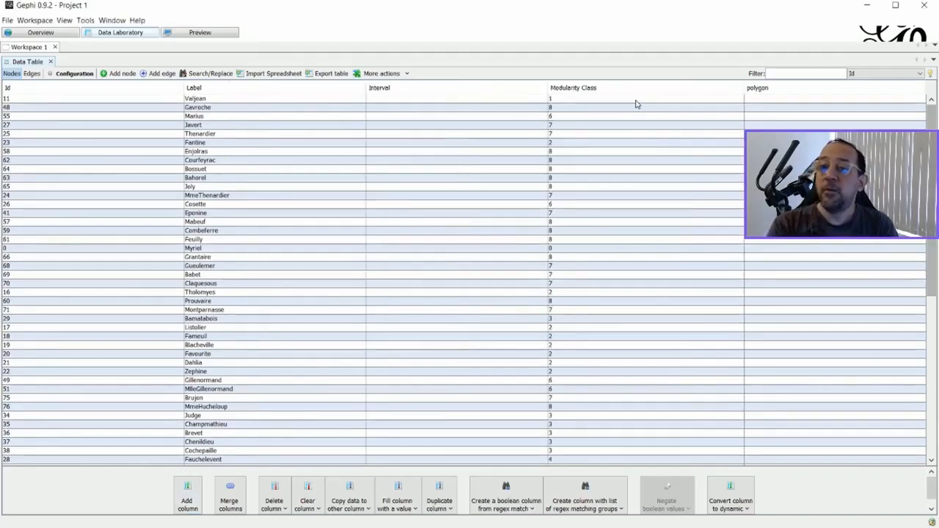
Set the polygon value to 3 for all nodes from the first row (Id 11) through Id 21.
click(763, 102)
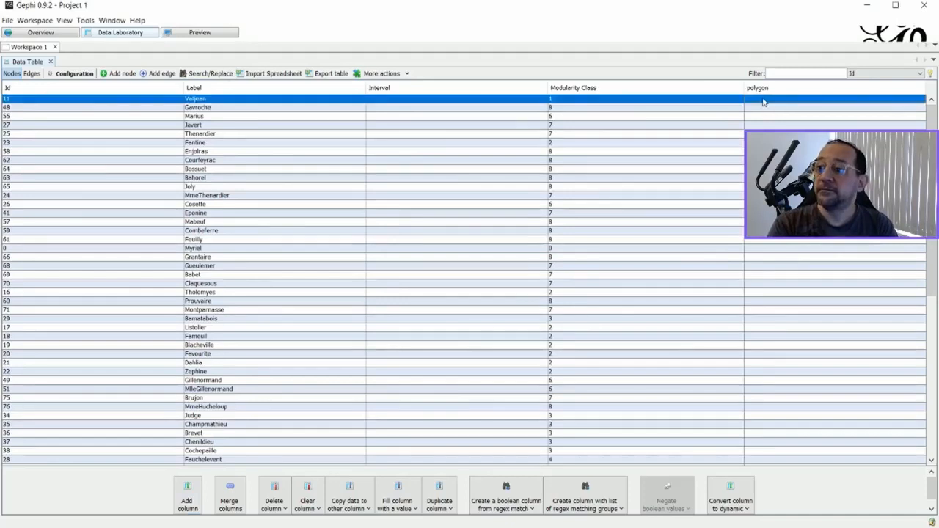
shift+click(758, 365)
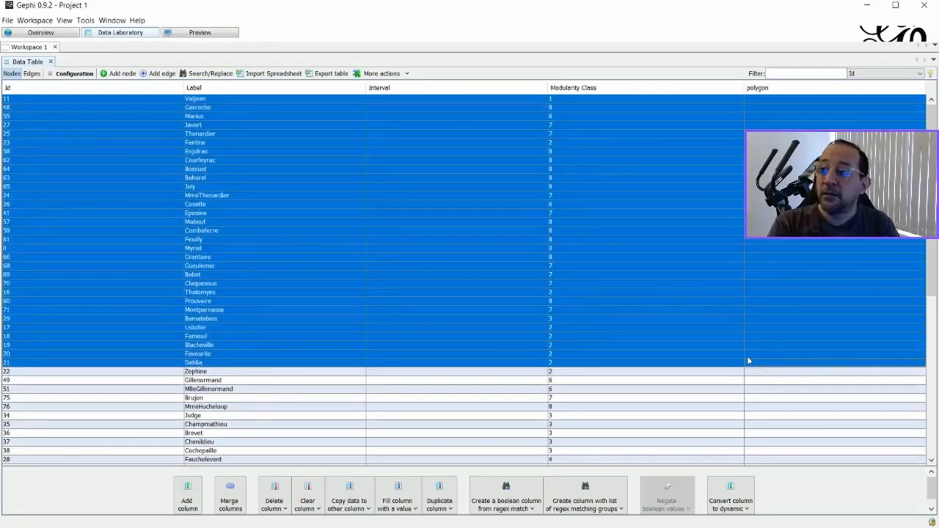
right_click(765, 364)
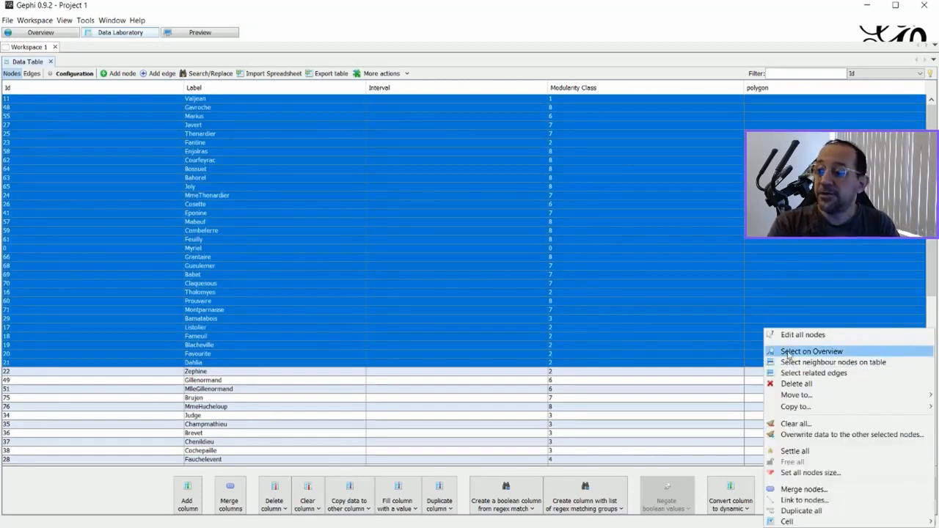
click(789, 334)
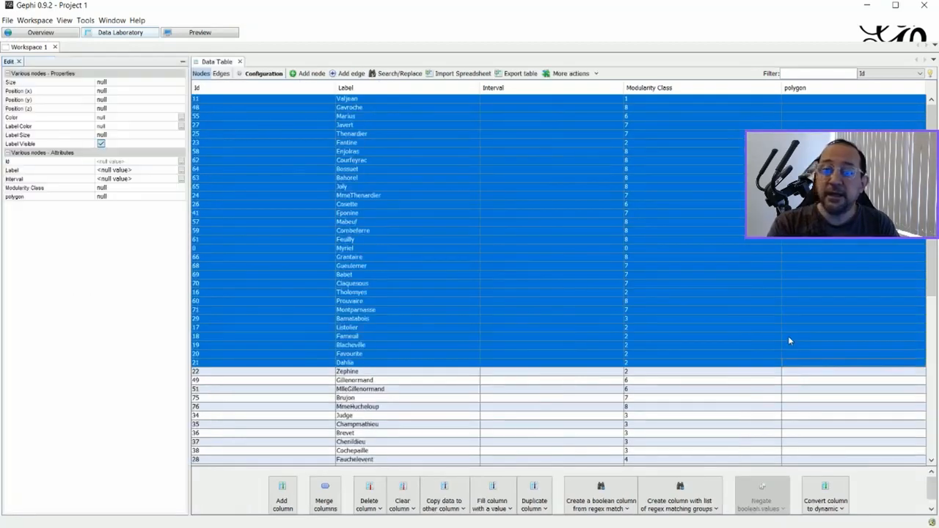
click(119, 196)
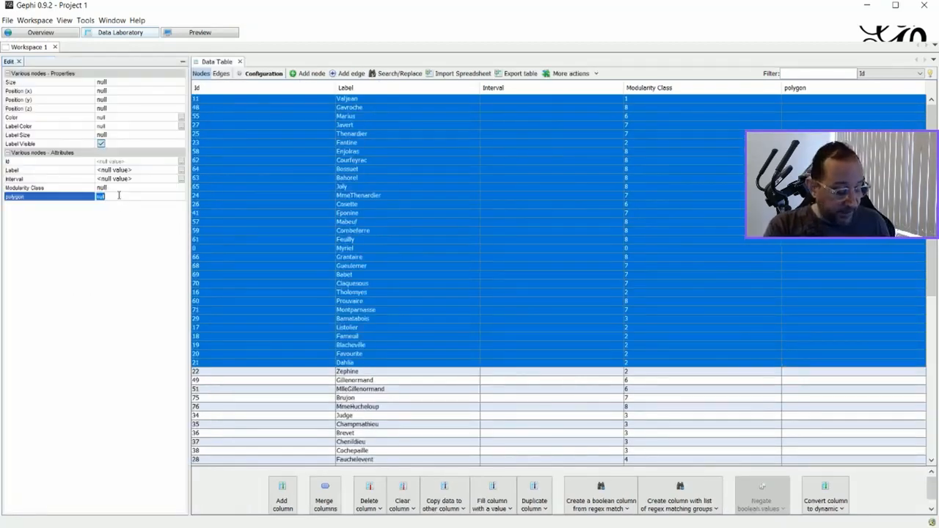
text(1)
key(Return)
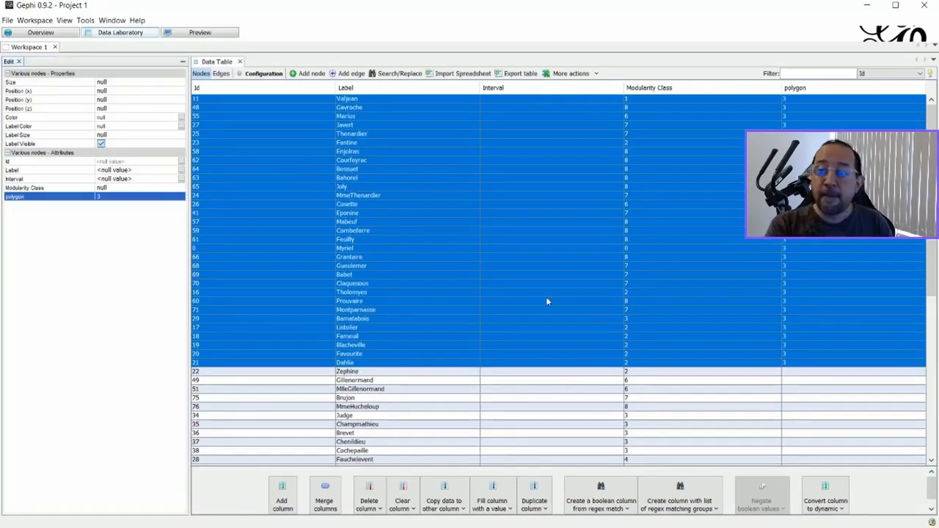
Set the polygon value to 4 for all nodes from Id 22 through Id 14.
click(796, 372)
scroll(794, 389, down, 12)
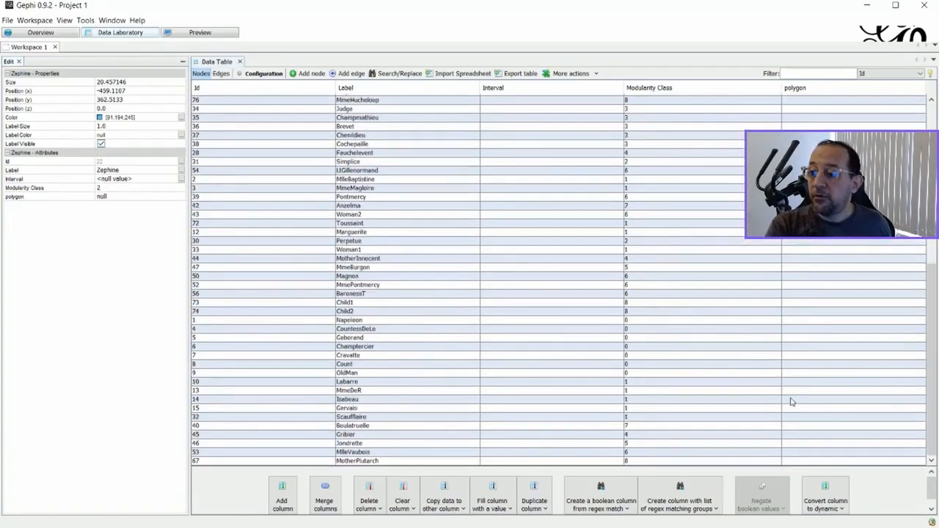
shift+click(792, 401)
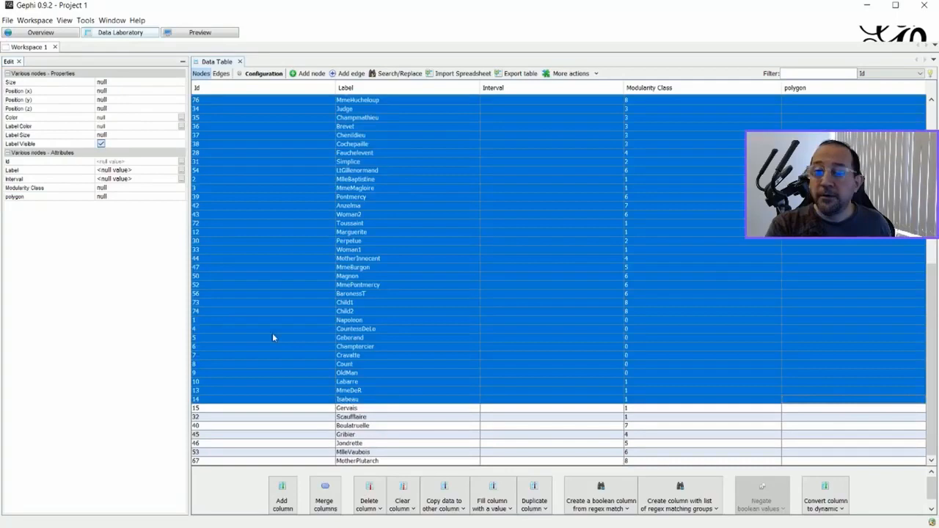
click(109, 197)
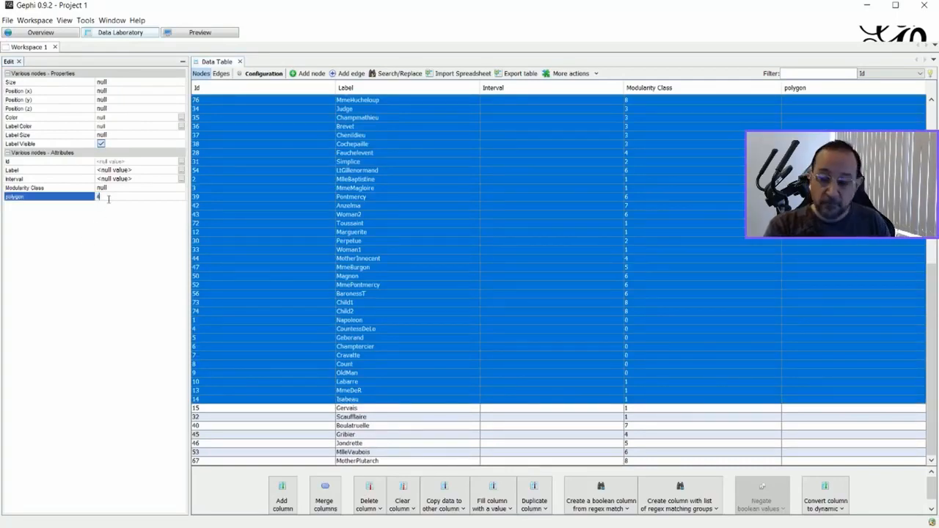
text(4)
key(Return)
scroll(587, 222, up, 5)
scroll(696, 223, down, 5)
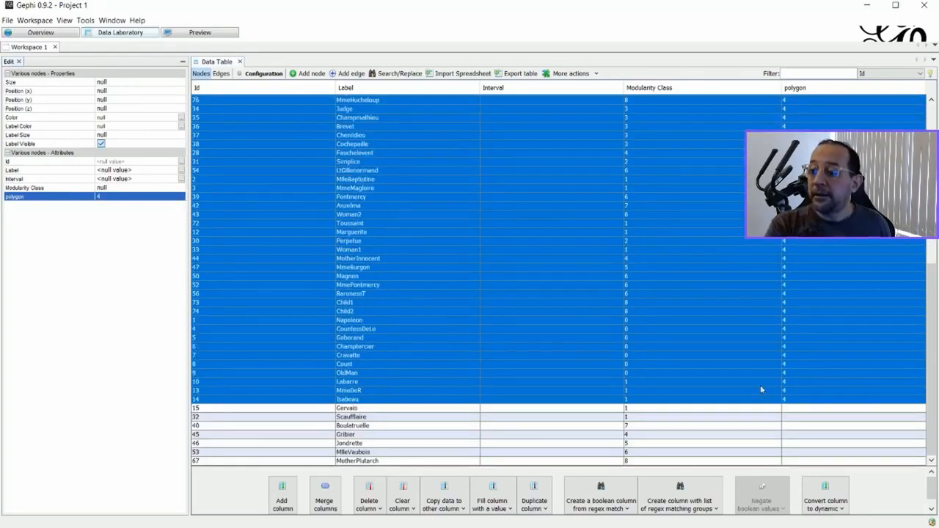
Set the polygon value to 2 for the remaining nodes at the table's end, from Id 15 through Id 67.
click(784, 408)
shift+click(786, 460)
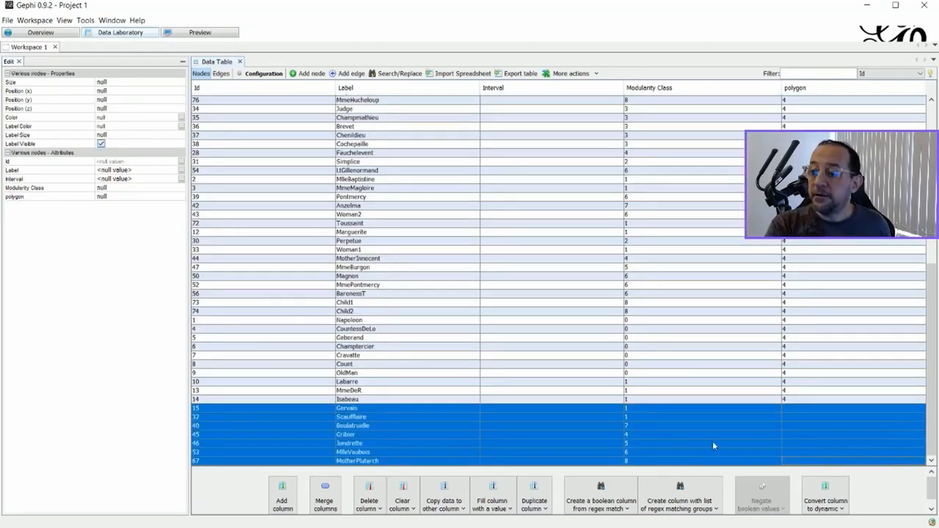
click(115, 197)
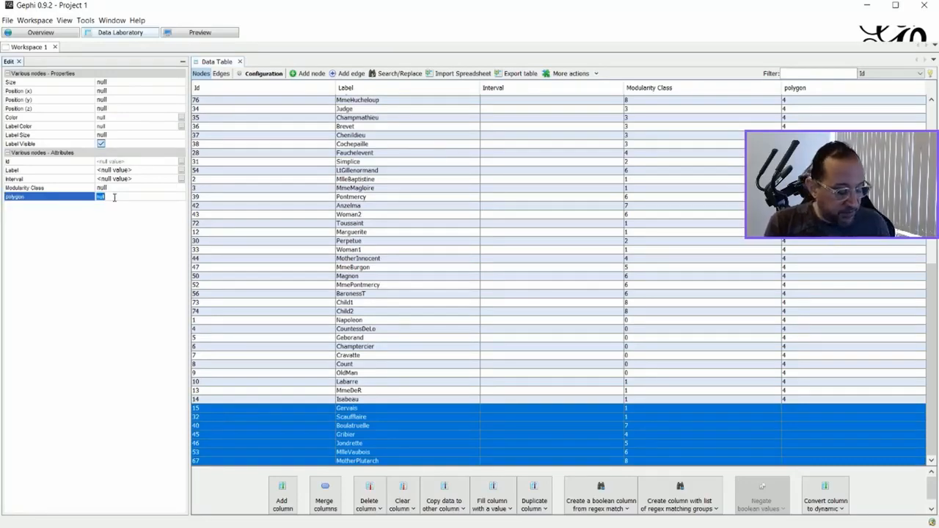
text(4)
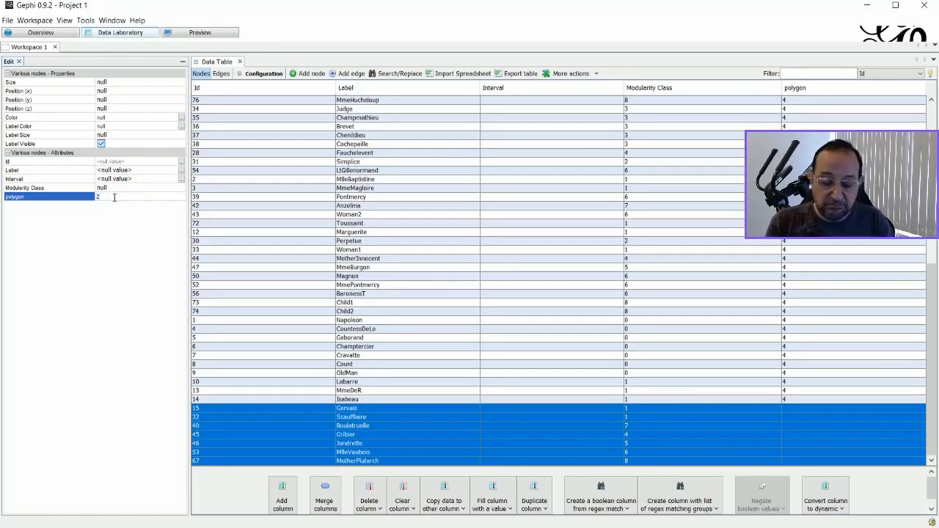
key(Return)
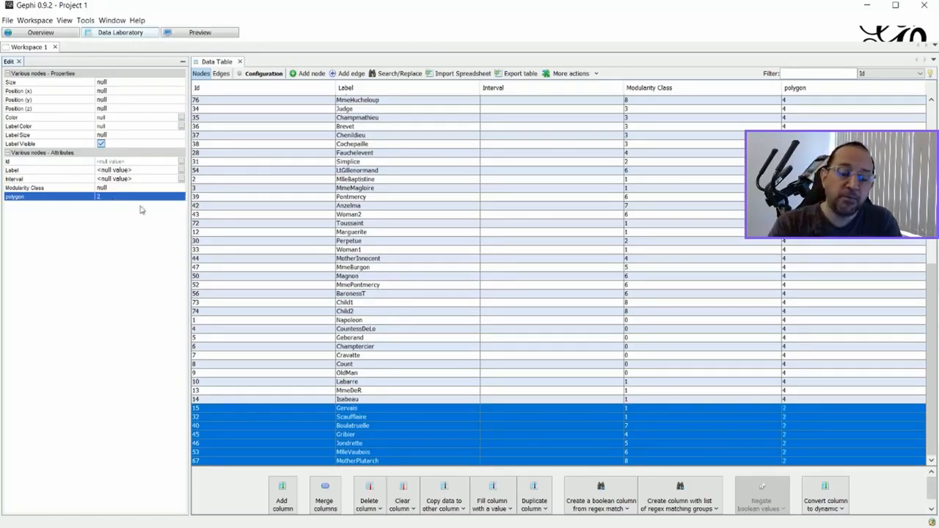
Check the Polygon shaped nodes renderer in the preview settings and render the graph preview with the Default Curved preset.
click(46, 34)
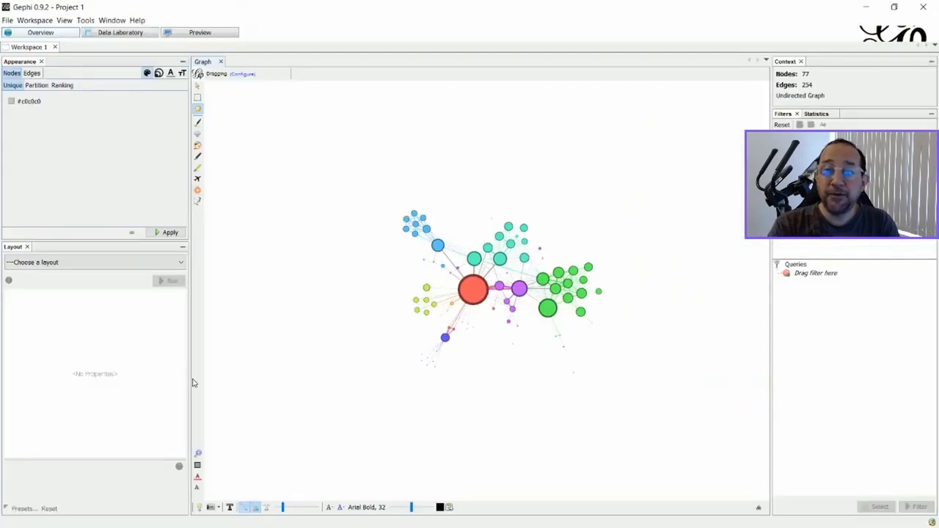
click(185, 37)
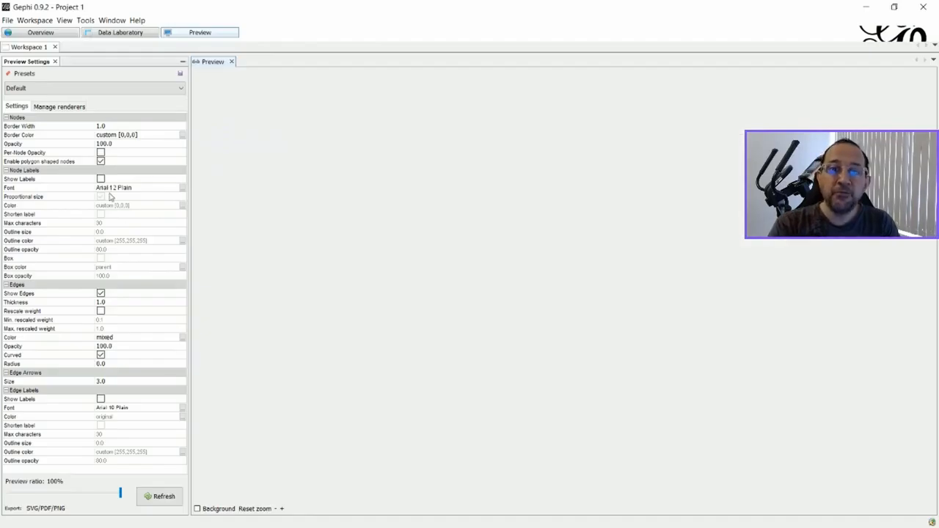
click(55, 111)
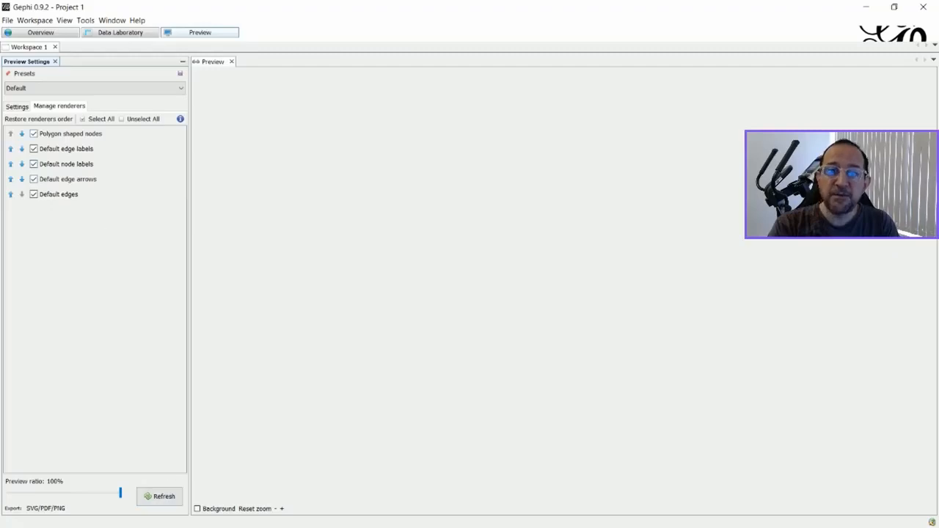
click(18, 107)
click(157, 91)
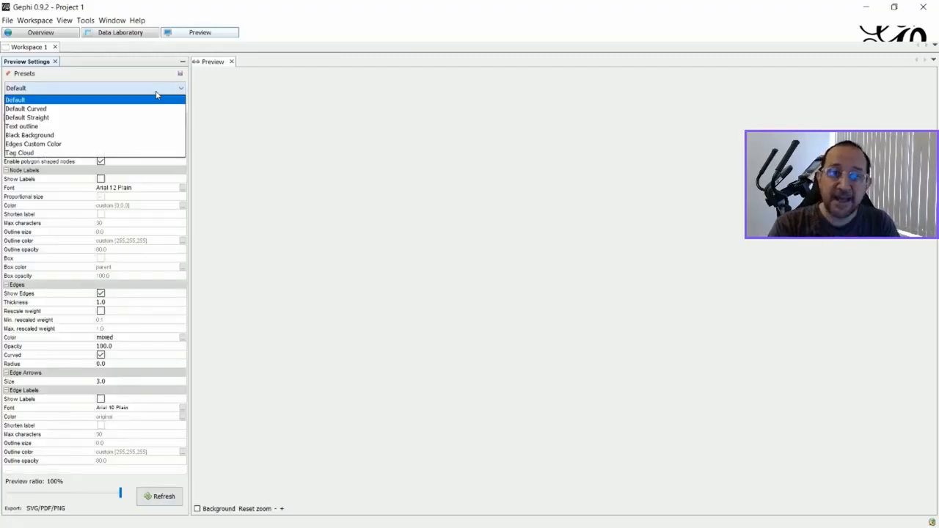
click(138, 110)
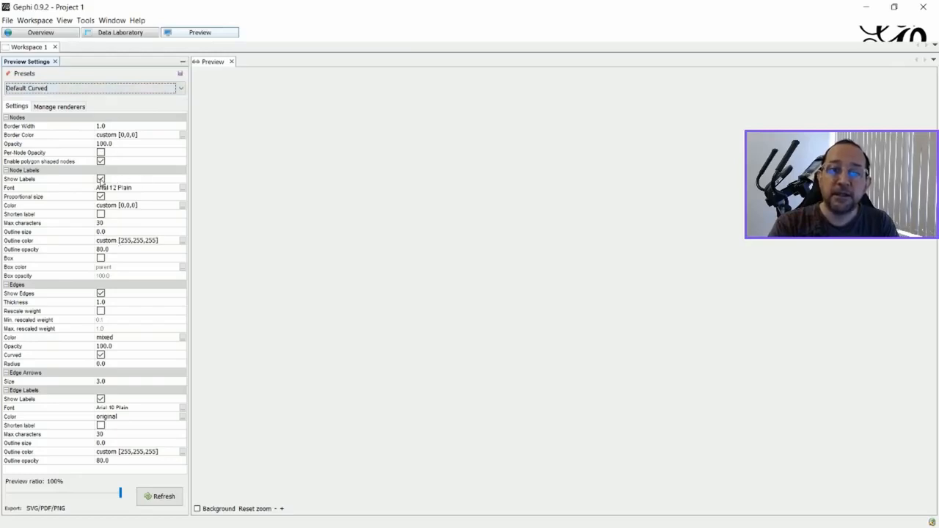
click(159, 497)
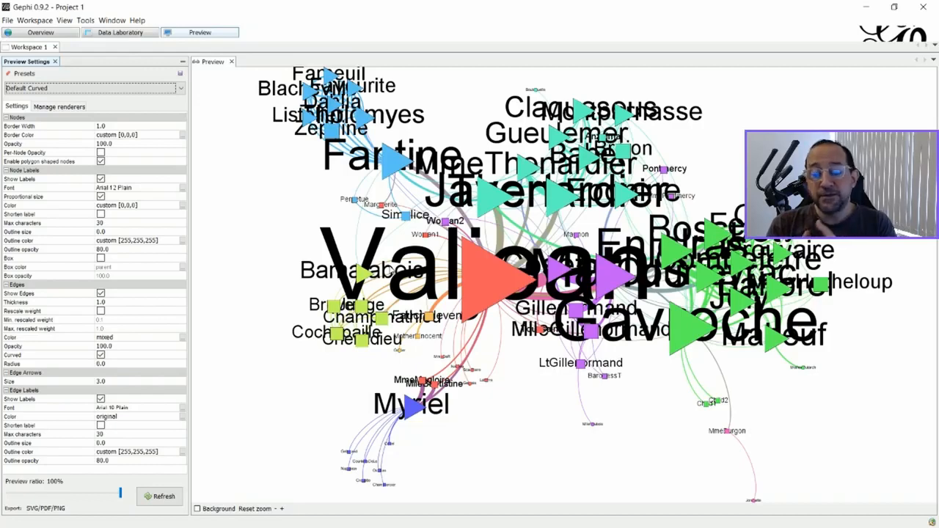
Set the node label font to Arial Plain size 3 and refresh the preview.
click(183, 190)
drag(557, 249, 556, 236)
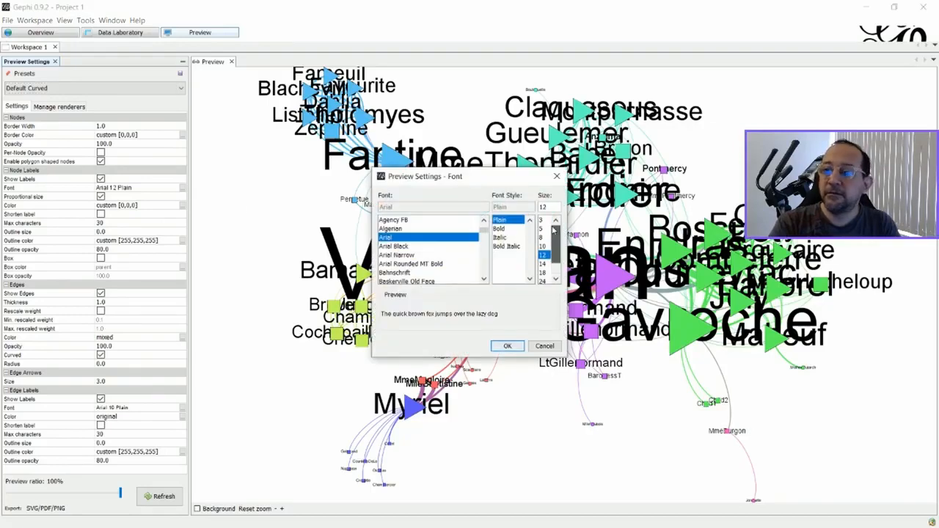
click(542, 220)
click(507, 346)
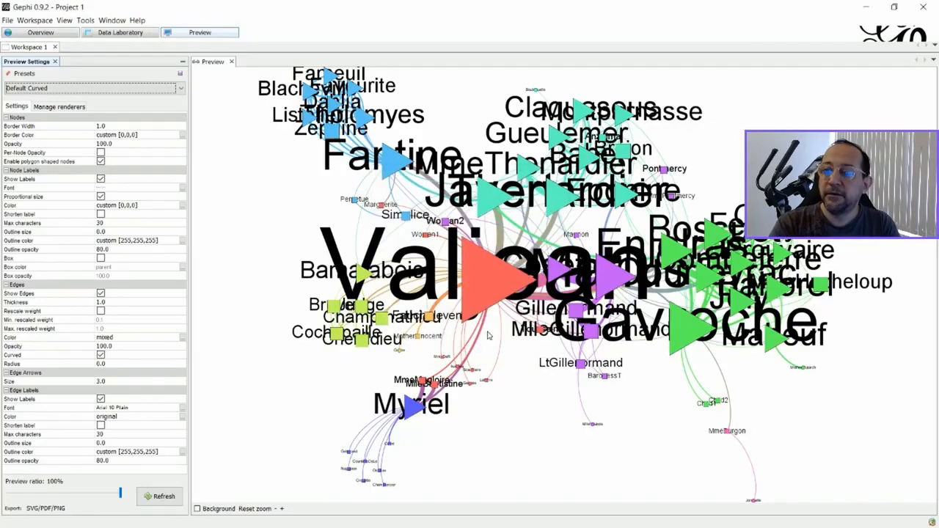
click(158, 497)
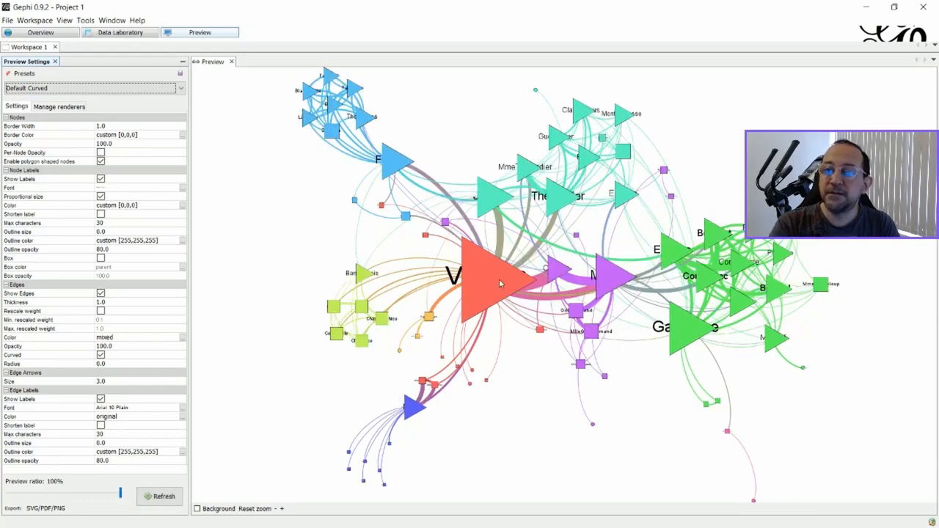
Move the Polygon shaped nodes renderer below Default node labels, refresh the preview, and return to the general preview settings.
click(52, 107)
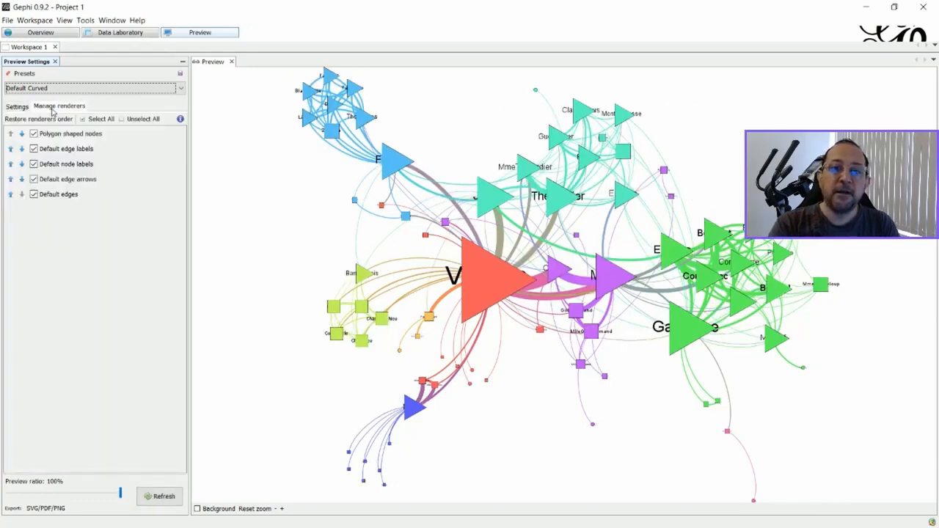
click(22, 135)
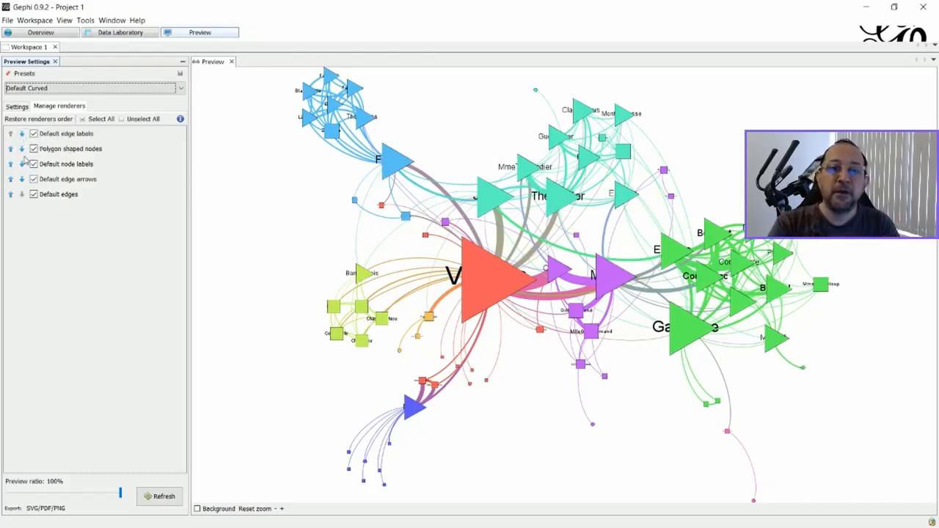
click(22, 149)
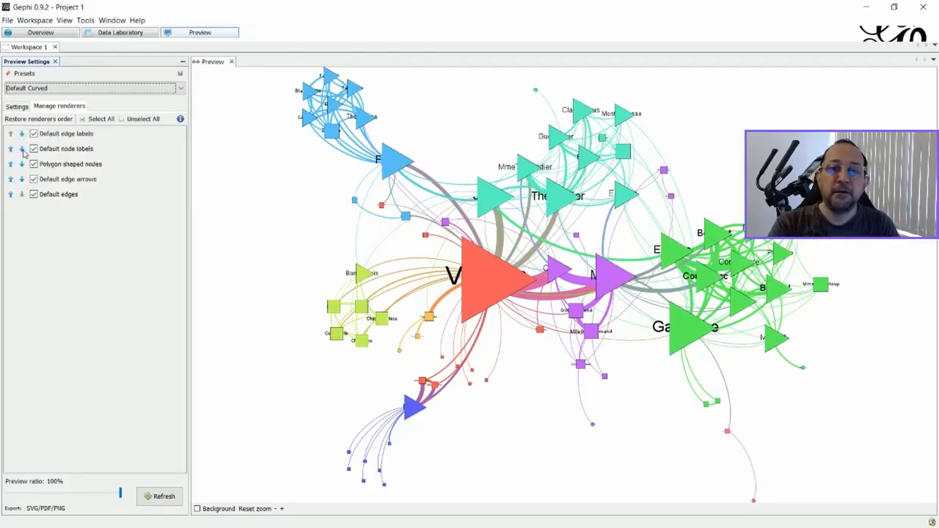
click(156, 497)
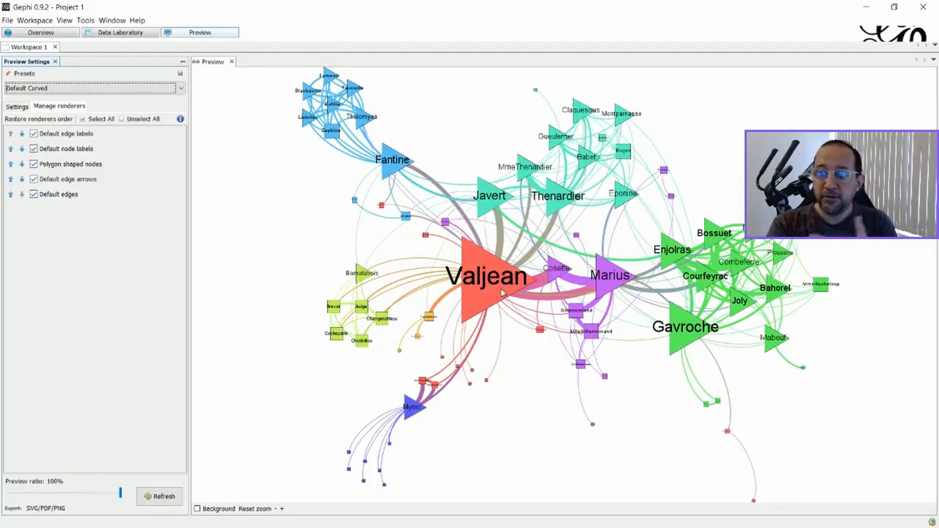
click(17, 106)
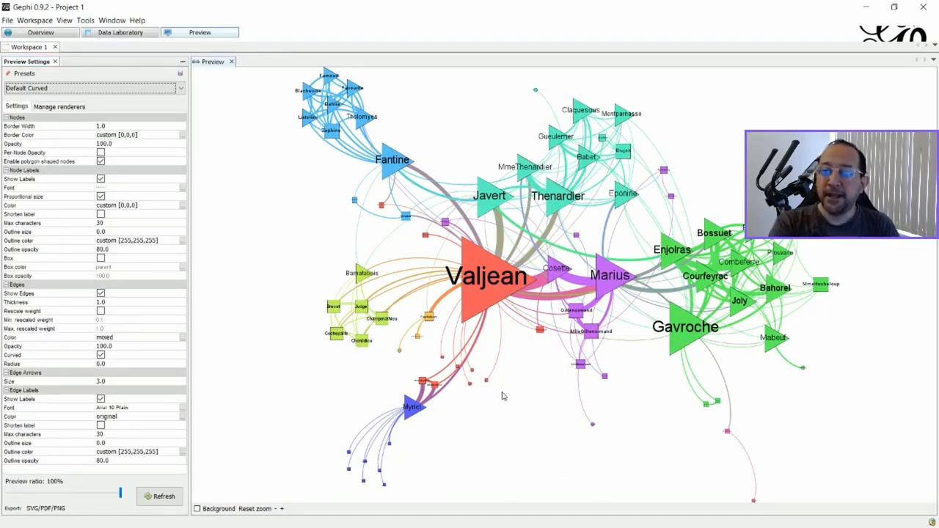
Examine the node shapes and labels around Myriel and the small Gervais node up close, and view the whole graph.
scroll(505, 396, up, 3)
drag(392, 430, 500, 268)
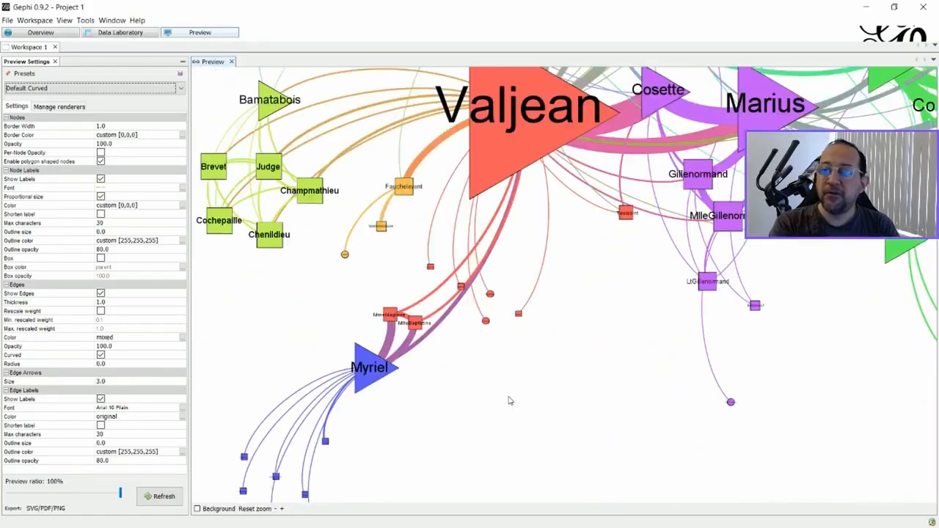
scroll(511, 399, up, 1)
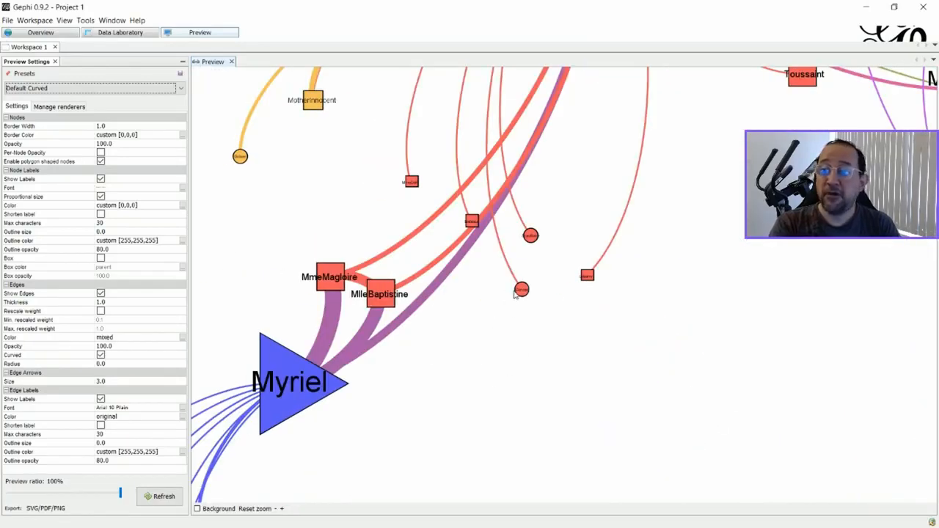
drag(474, 337, 530, 318)
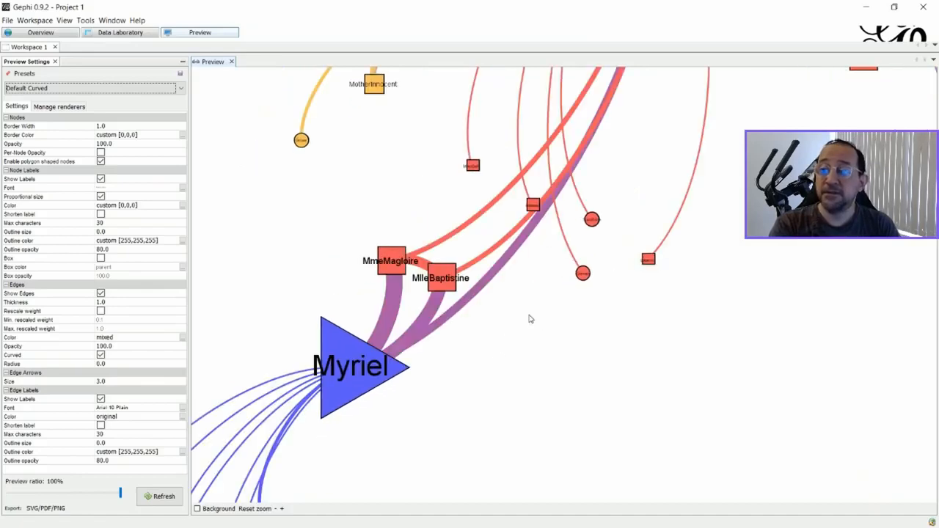
scroll(568, 360, up, 4)
drag(656, 291, 527, 321)
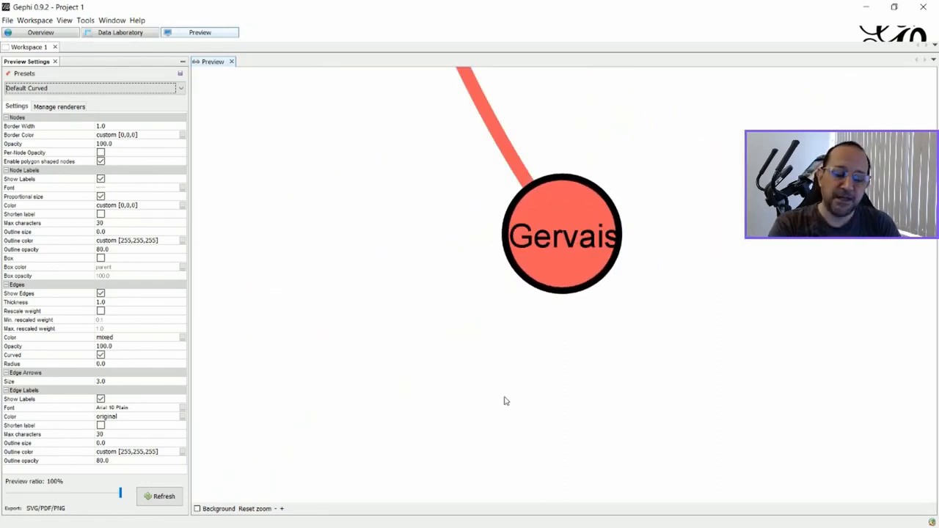
scroll(469, 406, down, 10)
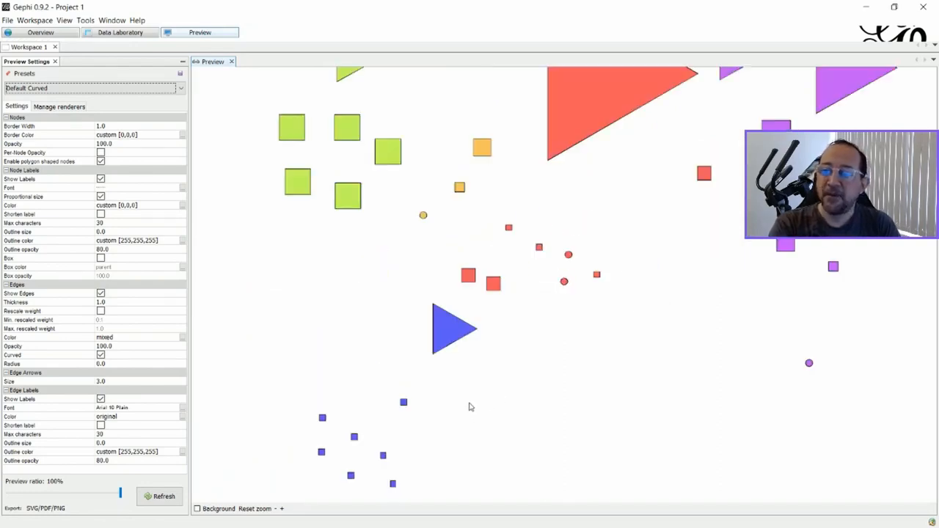
scroll(584, 342, up, 3)
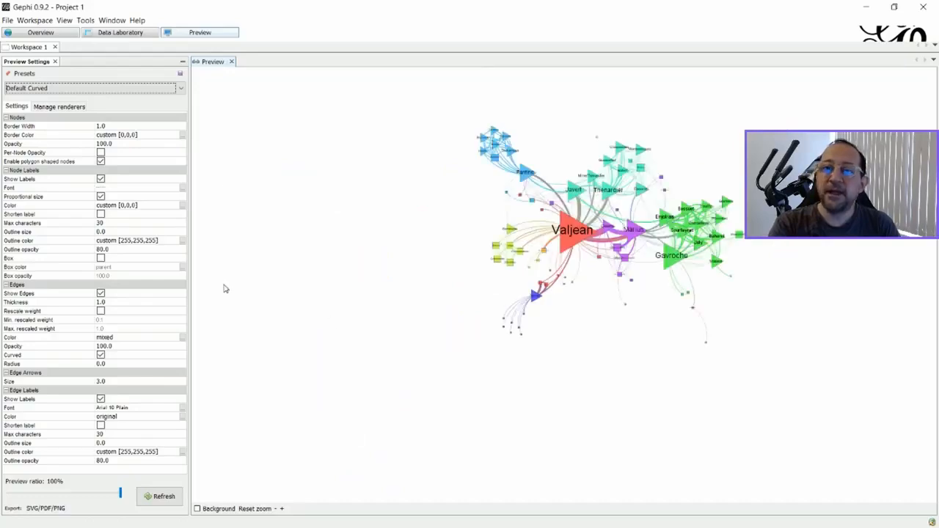